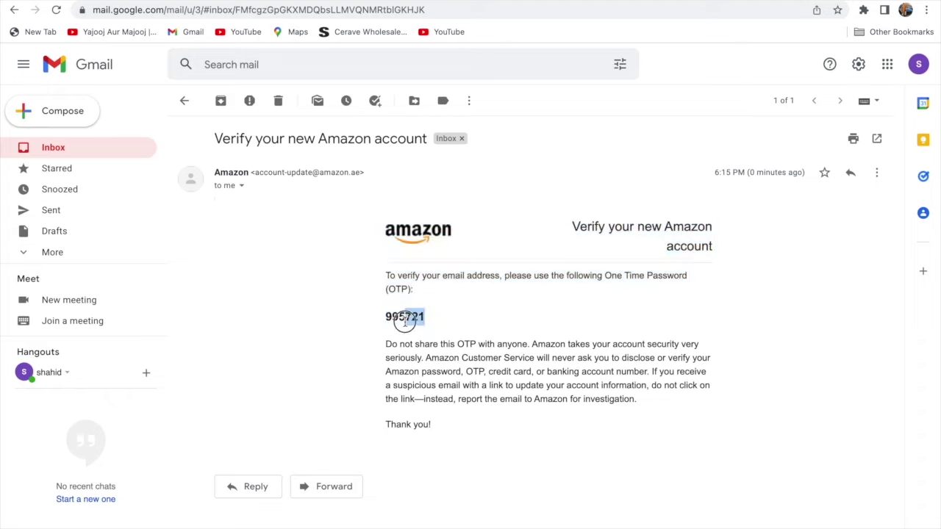
- Copy the one-time password from Amazon's verification email and return to the Amazon page
{"action": "right_click", "coordinate": [388, 324]}
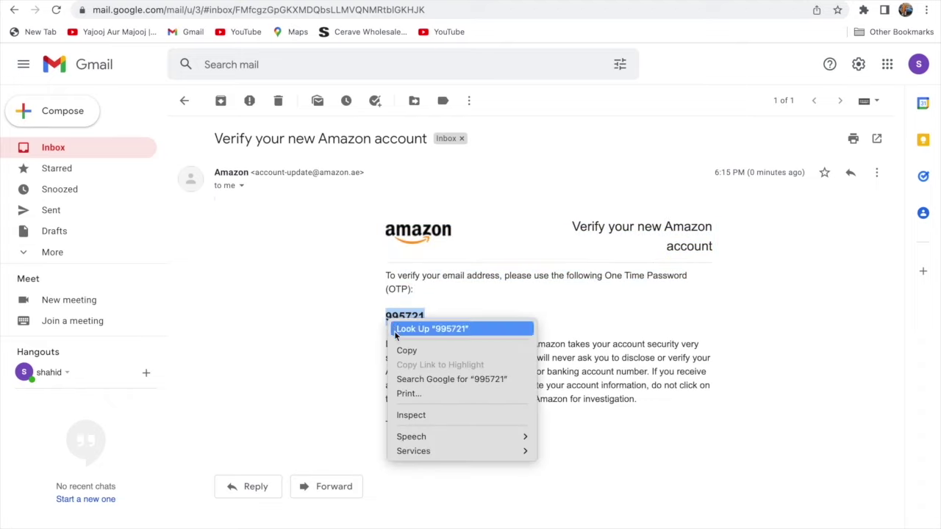
{"action": "left_click", "coordinate": [401, 351]}
{"action": "left_click", "coordinate": [230, 3]}
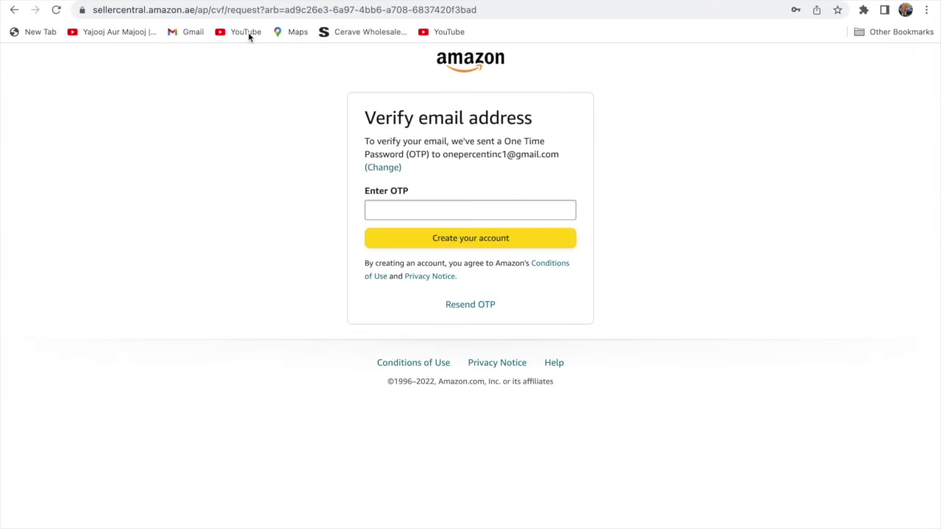
- Paste the copied one-time password into the OTP field and create the account
{"action": "right_click", "coordinate": [396, 201]}
{"action": "left_click", "coordinate": [383, 213]}
{"action": "left_click", "coordinate": [394, 213]}
{"action": "key", "text": "ctrl+v"}
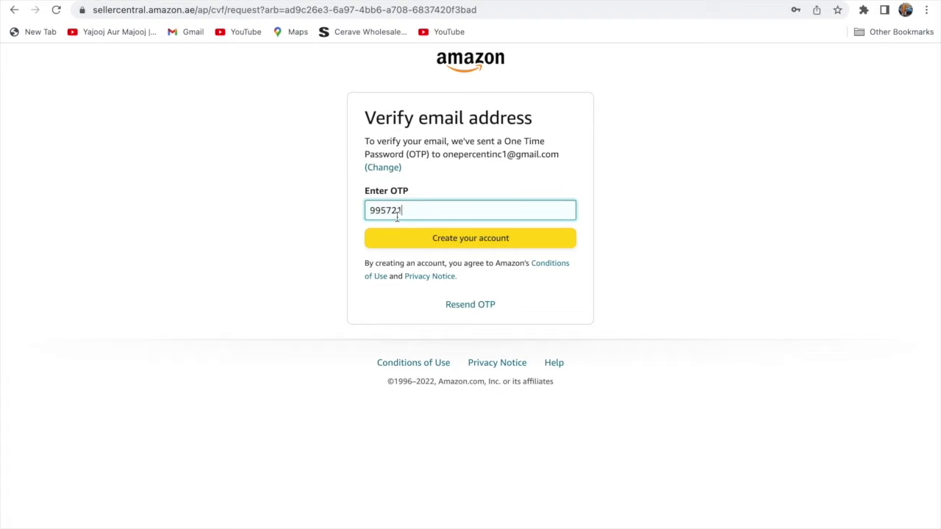
{"action": "left_click", "coordinate": [441, 246]}
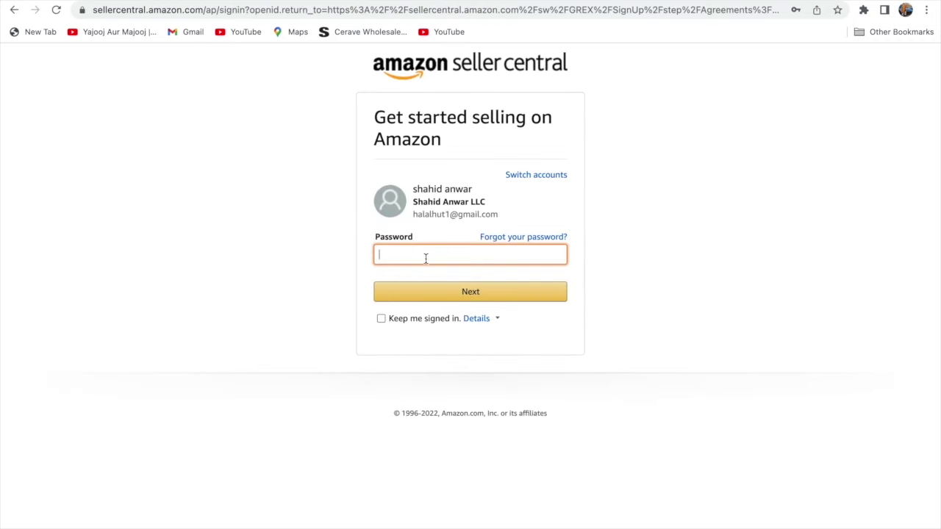
- Sign in through Add account with the new account's e-mail and password, saving the login in Chrome
{"action": "left_click", "coordinate": [516, 176]}
{"action": "left_click", "coordinate": [493, 237]}
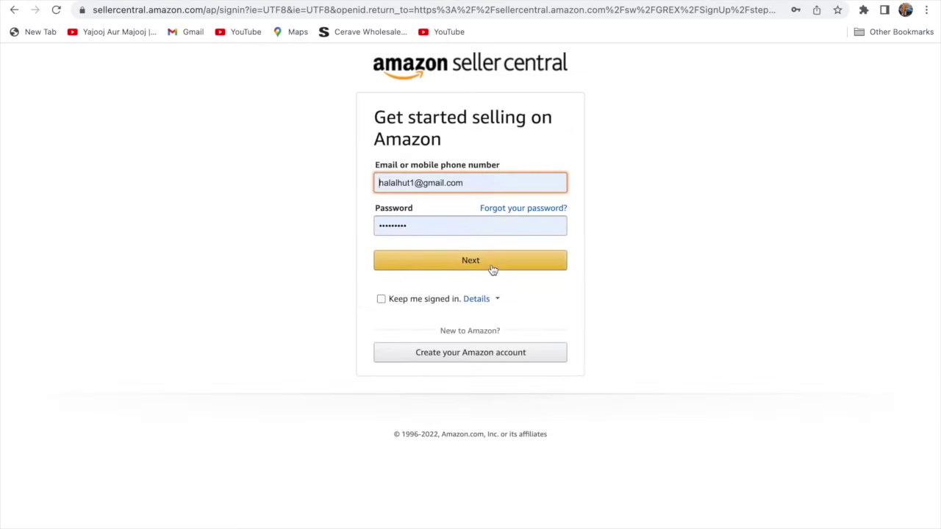
{"action": "left_click_drag", "start_coordinate": [479, 184], "coordinate": [369, 186]}
{"action": "type", "text": "one"}
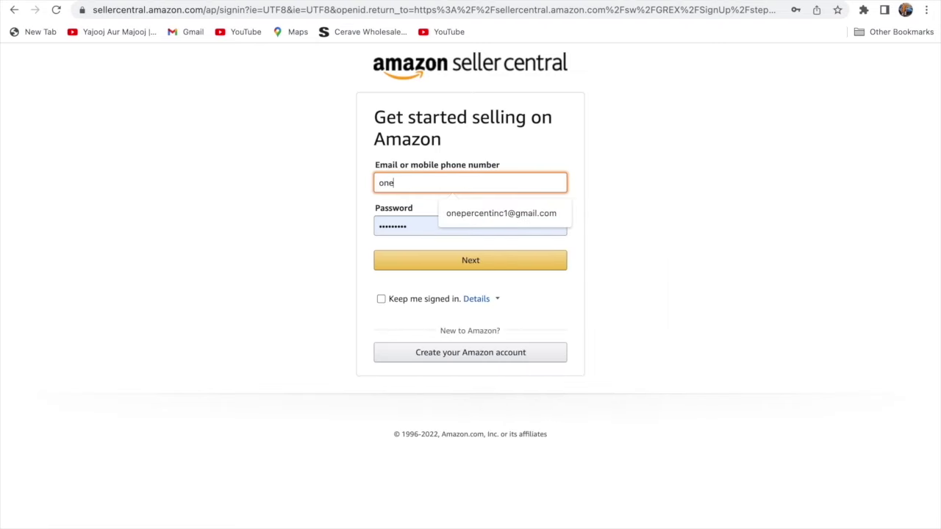
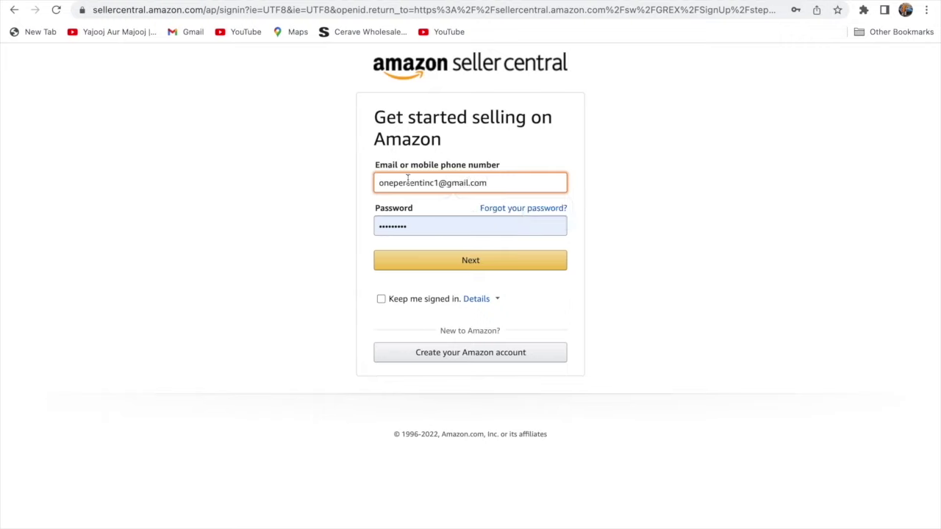
{"action": "left_click_drag", "start_coordinate": [428, 227], "coordinate": [365, 228]}
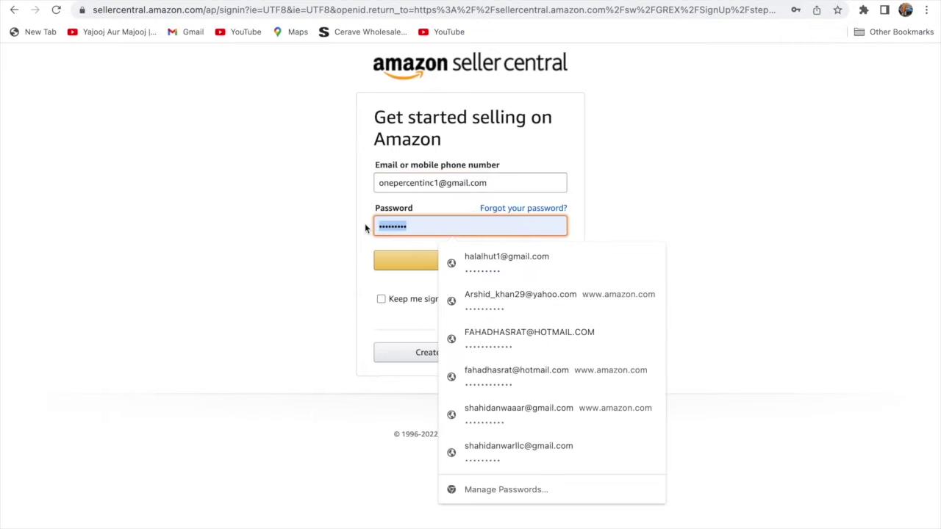
{"action": "type", "text": "******"}
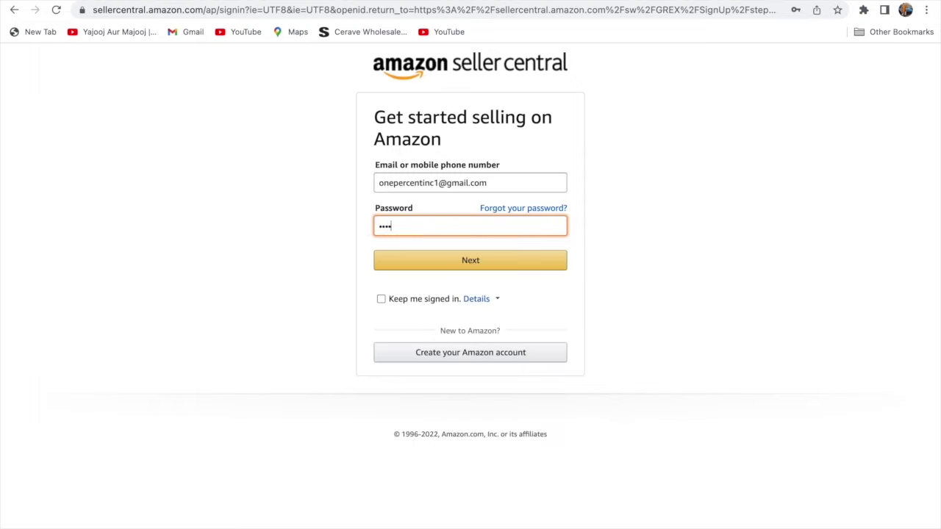
{"action": "type", "text": "***"}
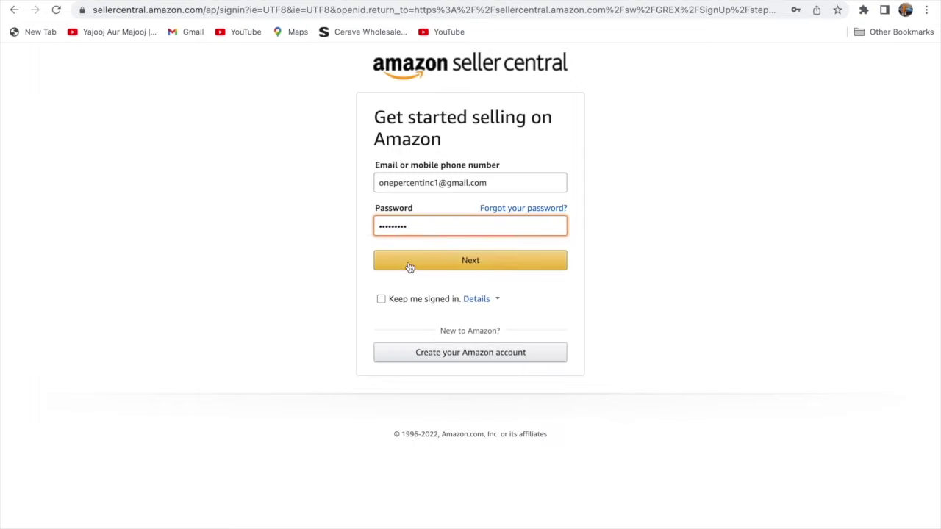
{"action": "left_click", "coordinate": [409, 265]}
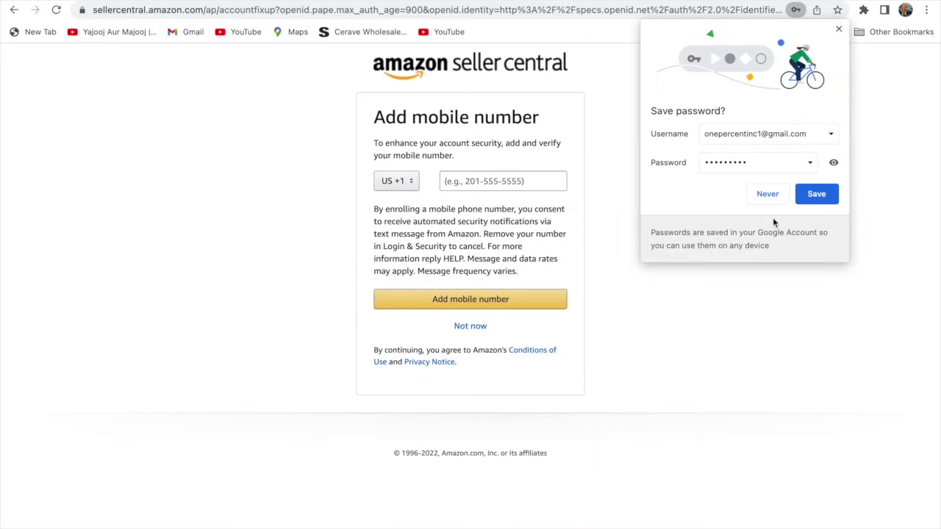
{"action": "left_click", "coordinate": [814, 195]}
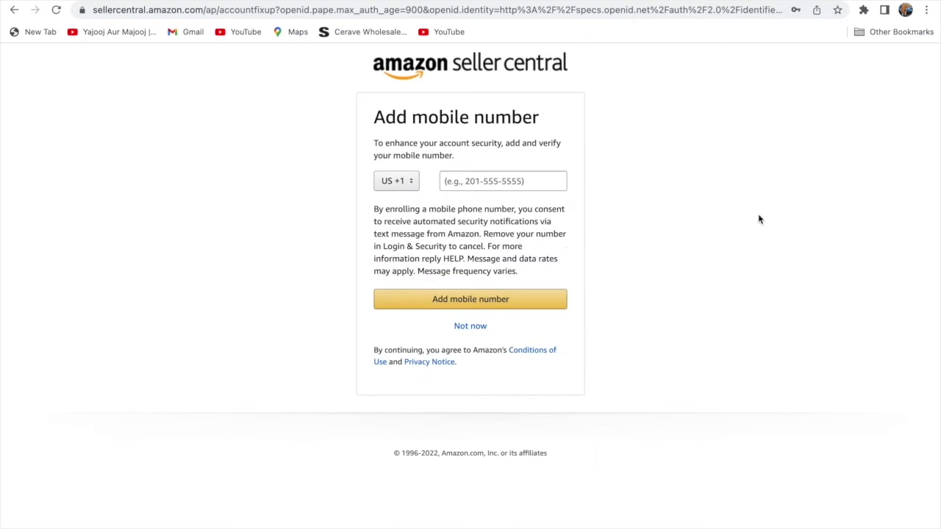
- Skip the mobile number prompt with Not now and begin seller registration
{"action": "left_click", "coordinate": [474, 334]}
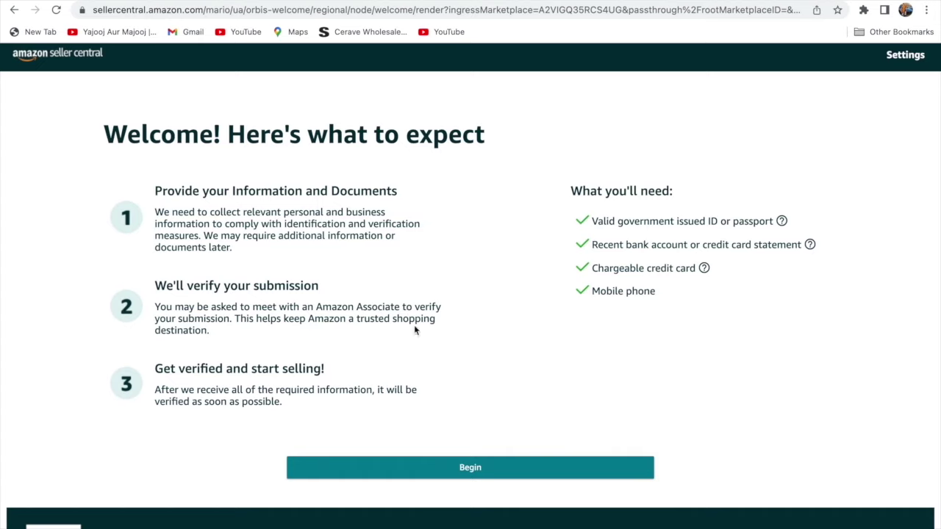
{"action": "left_click", "coordinate": [437, 470]}
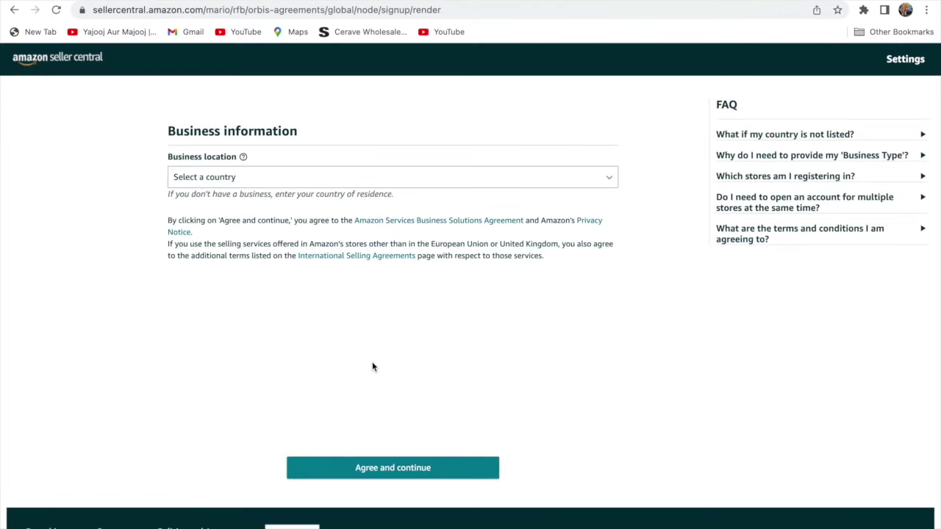
- Set the business location to United States and open the business type list
{"action": "left_click", "coordinate": [602, 180]}
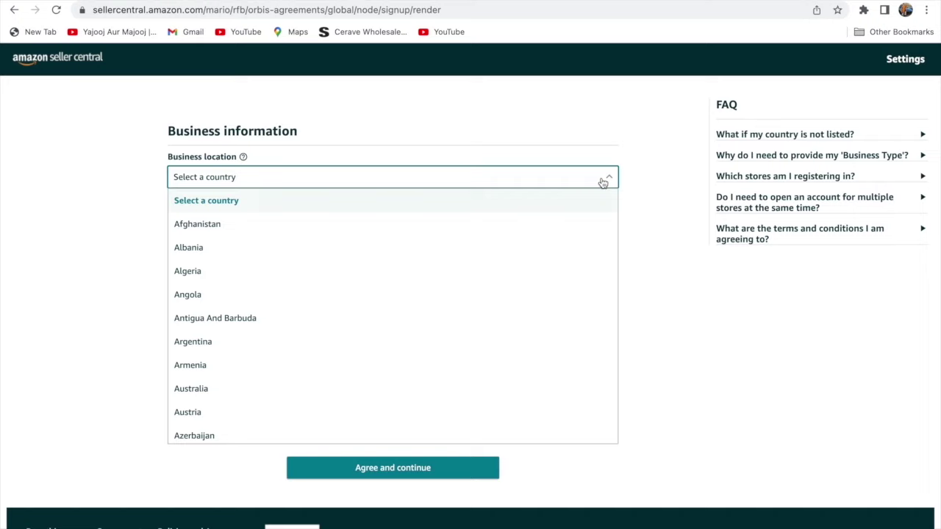
{"action": "key", "text": "u"}
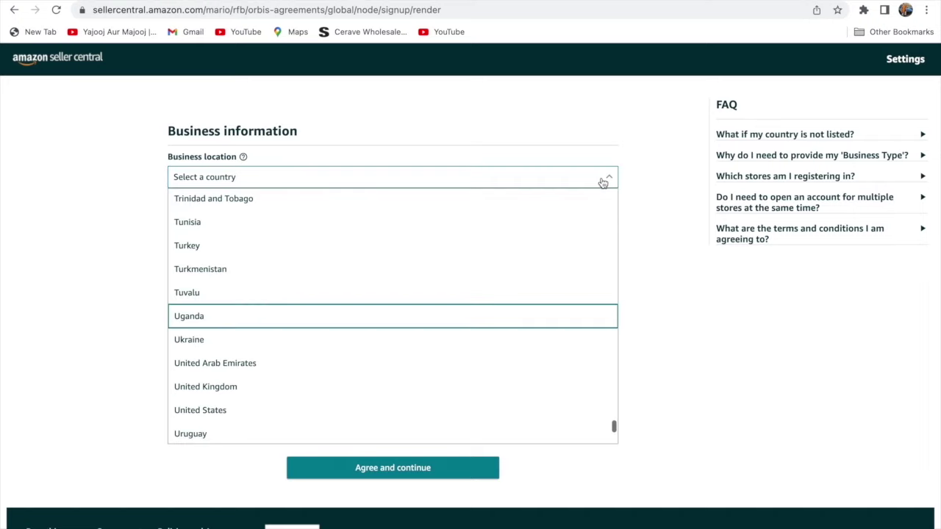
{"action": "left_click", "coordinate": [320, 411]}
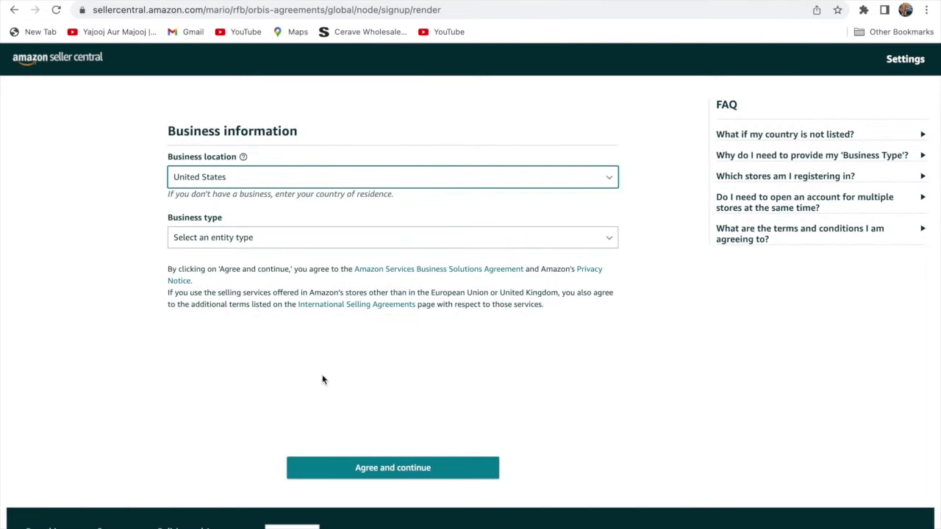
{"action": "left_click", "coordinate": [466, 243]}
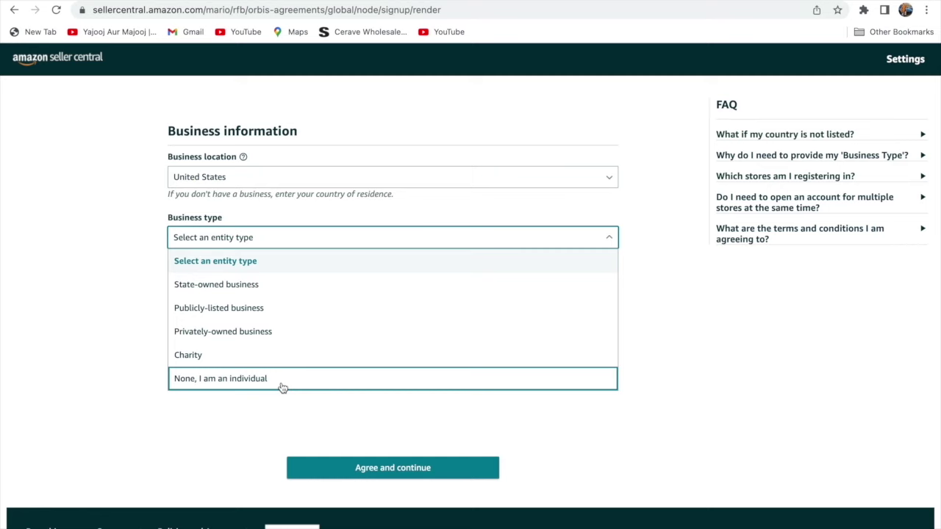
- Choose Individual as business type, enter the seller's first and last name, confirm, and agree
{"action": "left_click", "coordinate": [282, 387]}
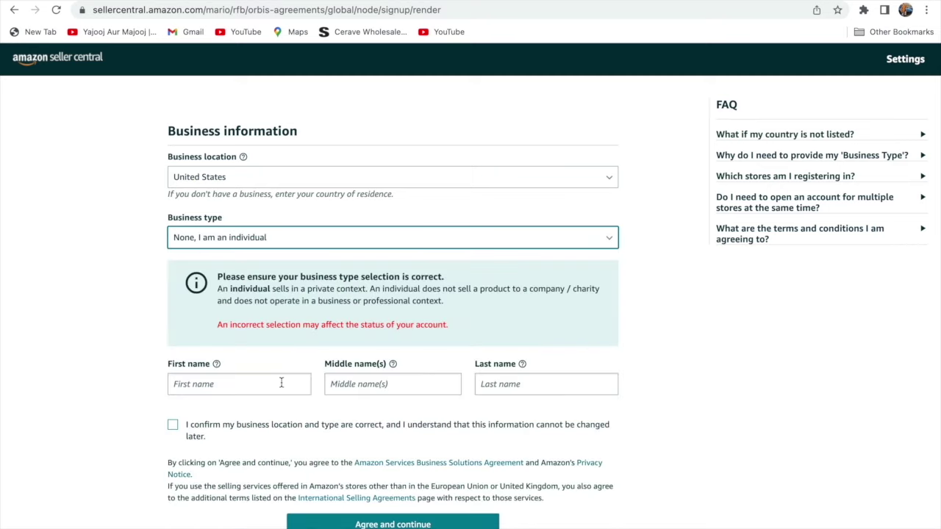
{"action": "scroll", "coordinate": [269, 360], "scroll_direction": "down", "scroll_amount": 1}
{"action": "left_click", "coordinate": [253, 335]}
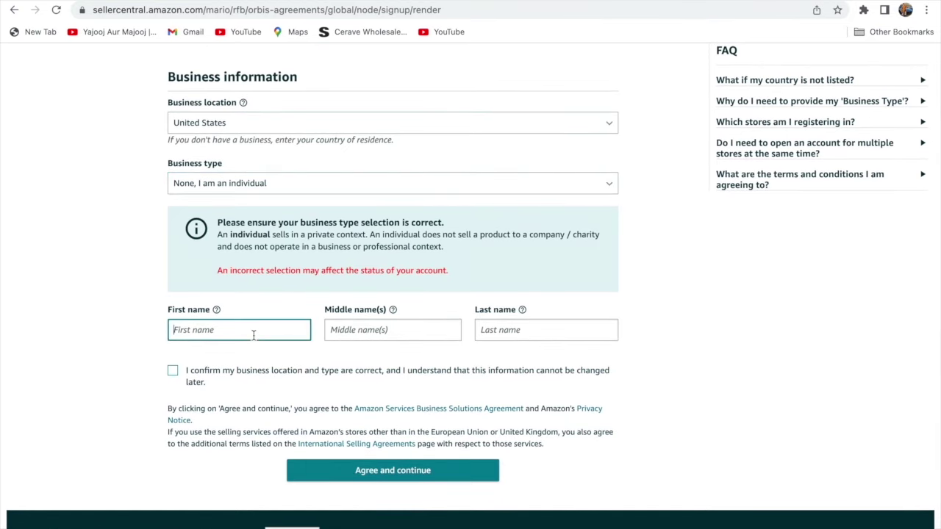
{"action": "left_click", "coordinate": [545, 333]}
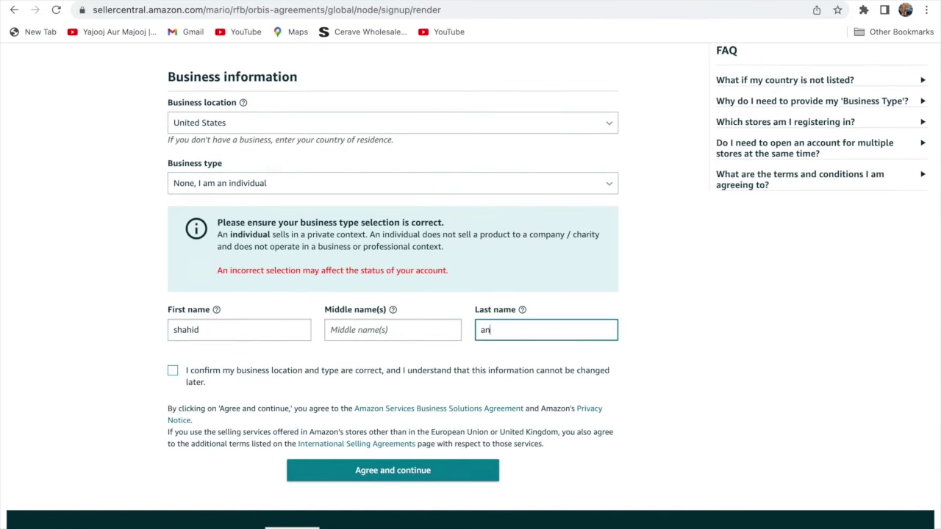
{"action": "left_click", "coordinate": [172, 371]}
{"action": "left_click", "coordinate": [353, 473]}
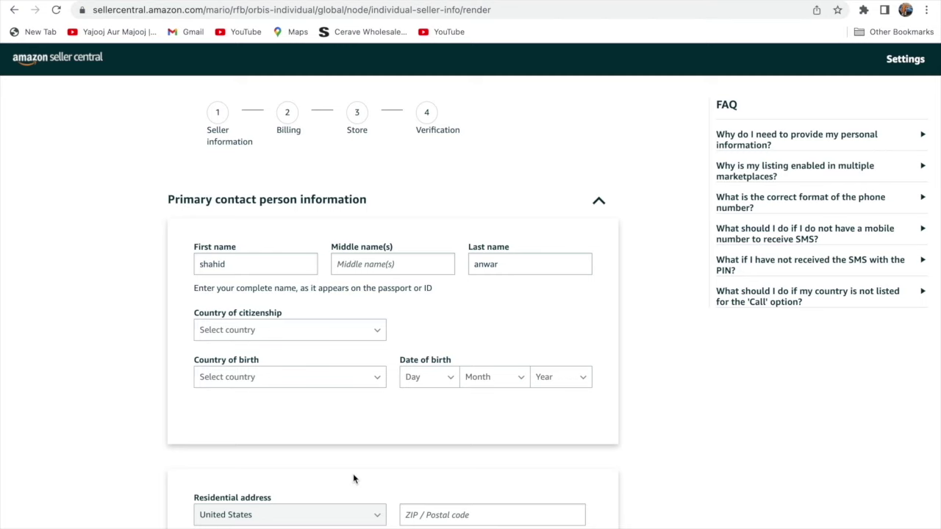
- Set both country of citizenship and country of birth to Pakistan
{"action": "scroll", "coordinate": [315, 340], "scroll_direction": "down", "scroll_amount": 1}
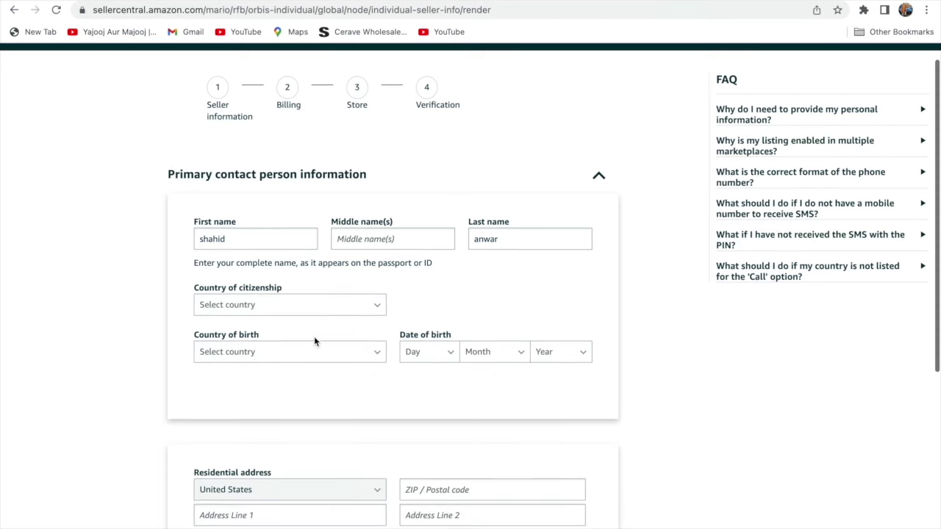
{"action": "scroll", "coordinate": [316, 341], "scroll_direction": "down", "scroll_amount": 5}
{"action": "scroll", "coordinate": [374, 170], "scroll_direction": "up", "scroll_amount": 2}
{"action": "scroll", "coordinate": [366, 191], "scroll_direction": "up", "scroll_amount": 1}
{"action": "left_click", "coordinate": [361, 190]}
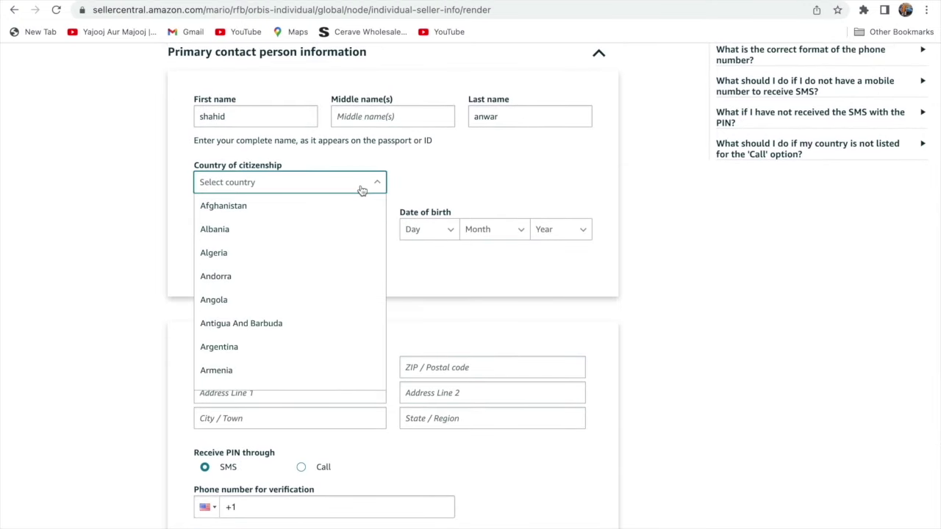
{"action": "key", "text": "p"}
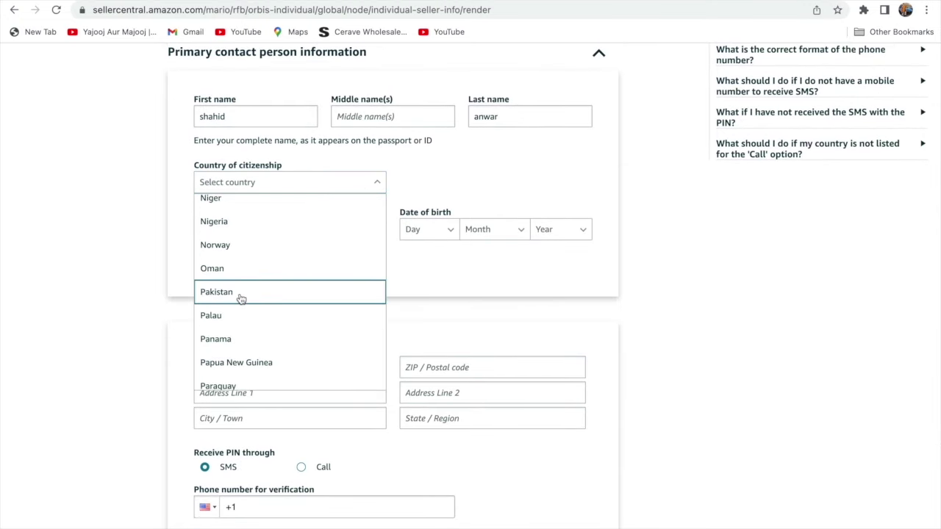
{"action": "left_click", "coordinate": [241, 297]}
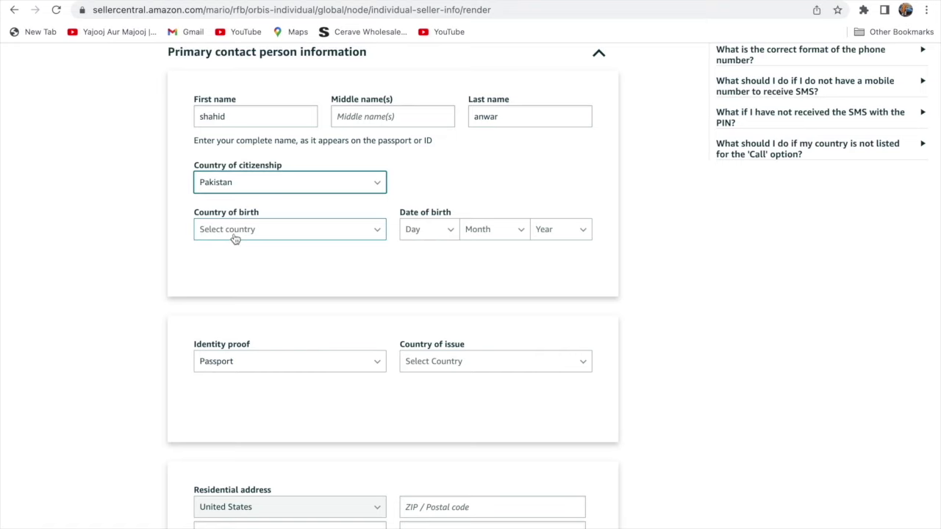
{"action": "left_click", "coordinate": [235, 234]}
{"action": "key", "text": "p"}
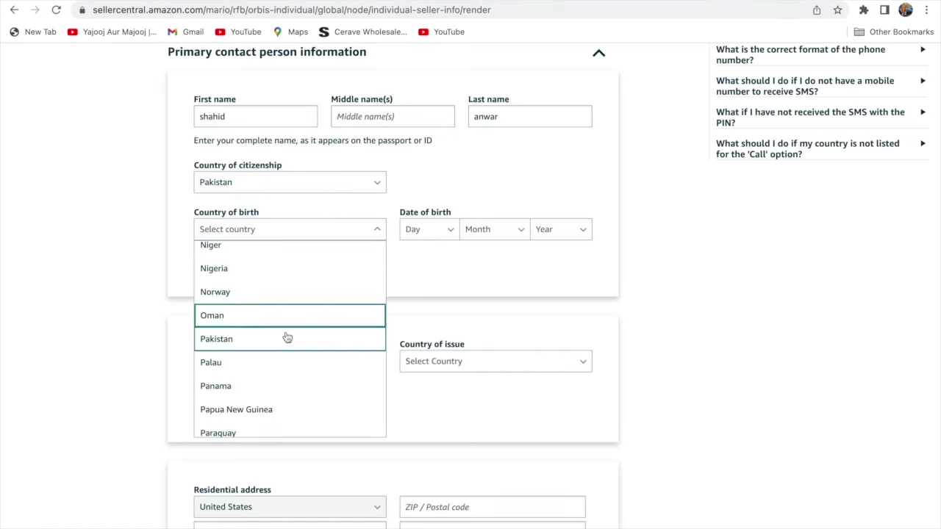
{"action": "left_click", "coordinate": [281, 339]}
- Set the date of birth to 01 Jan 1995
{"action": "left_click", "coordinate": [420, 235]}
{"action": "left_click", "coordinate": [424, 251]}
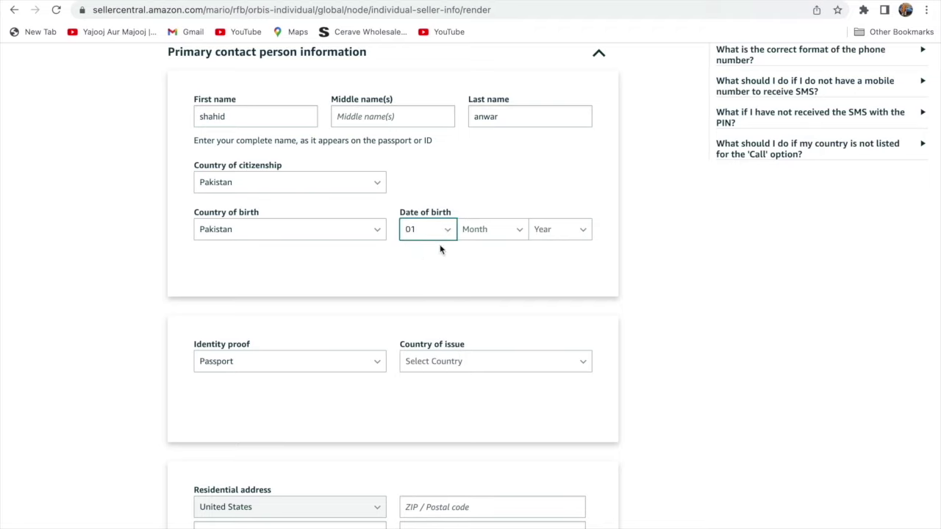
{"action": "left_click", "coordinate": [496, 230]}
{"action": "left_click", "coordinate": [548, 231]}
{"action": "scroll", "coordinate": [555, 327], "scroll_direction": "down", "scroll_amount": 3}
{"action": "scroll", "coordinate": [553, 324], "scroll_direction": "up", "scroll_amount": 2}
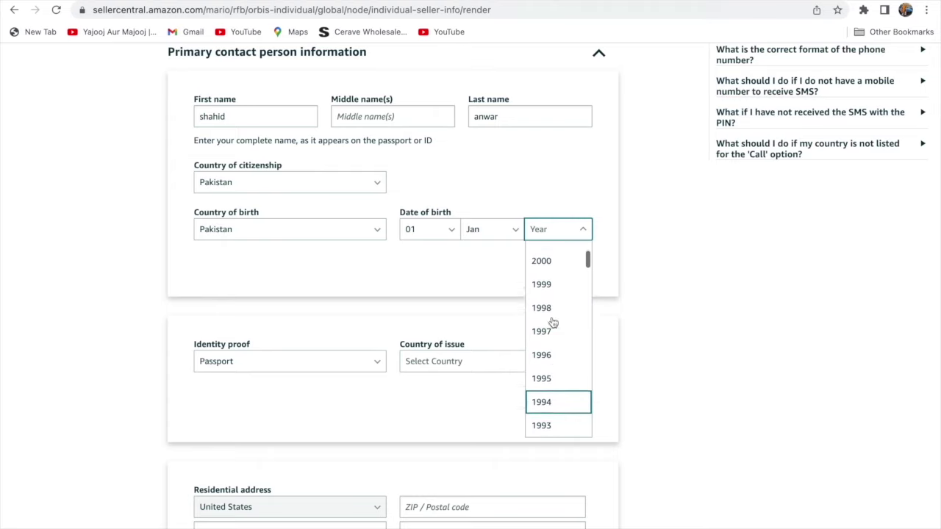
{"action": "left_click", "coordinate": [544, 384]}
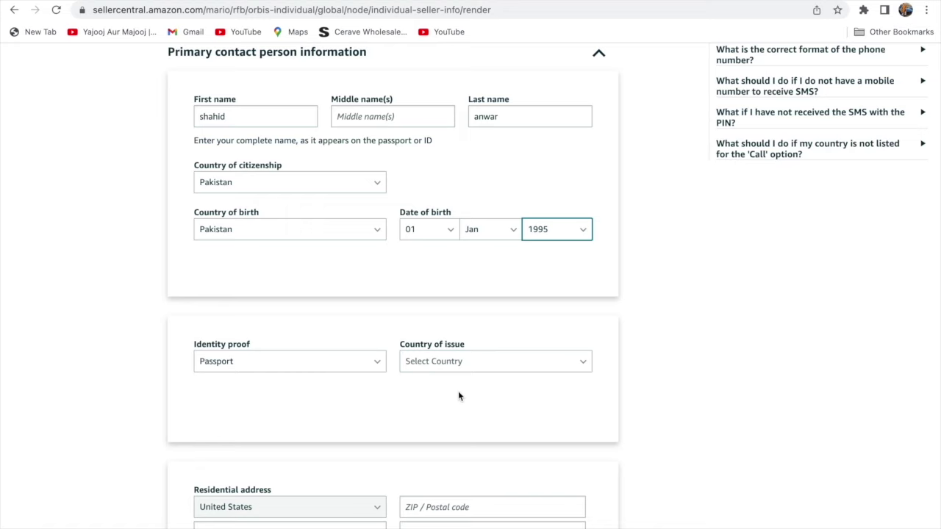
{"action": "scroll", "coordinate": [357, 374], "scroll_direction": "down", "scroll_amount": 5}
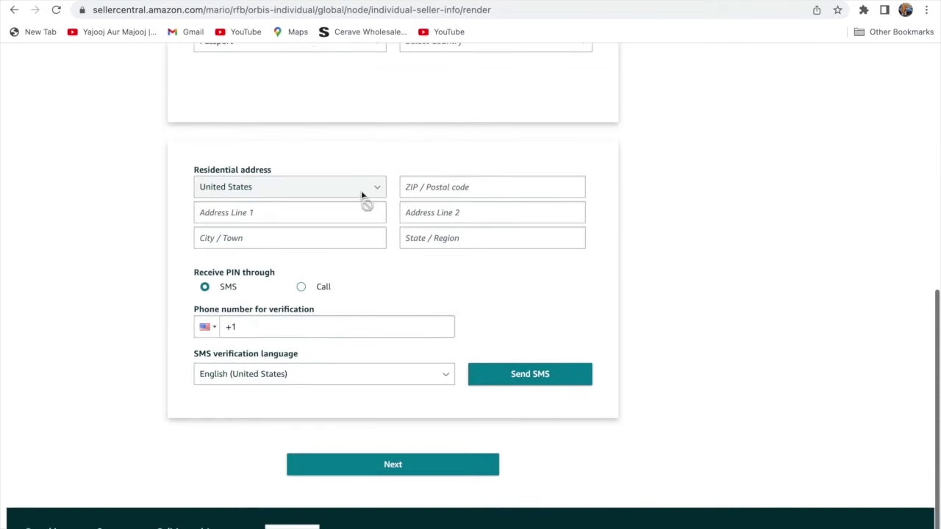
{"action": "scroll", "coordinate": [385, 164], "scroll_direction": "up", "scroll_amount": 2}
- Keep Passport as identity proof, set issuing country to Pakistan, and enter the passport number
{"action": "left_click", "coordinate": [376, 146]}
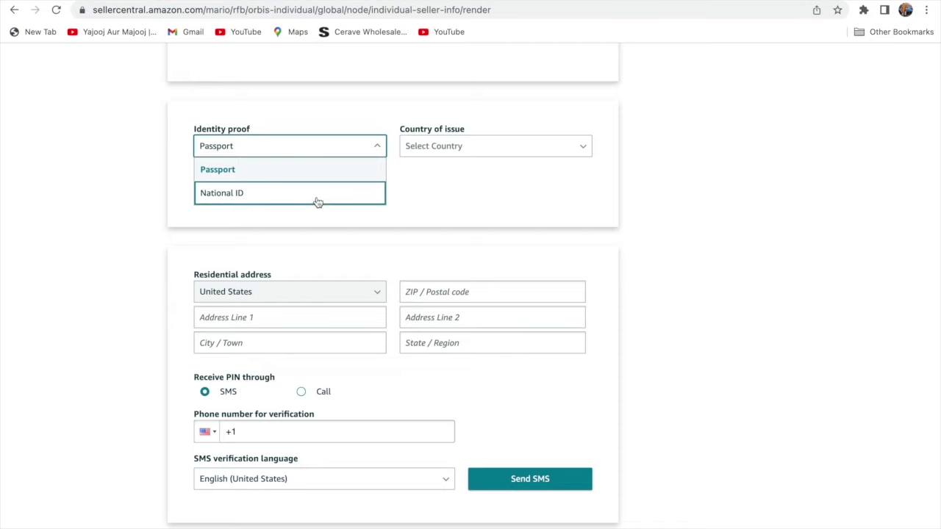
{"action": "left_click", "coordinate": [302, 170]}
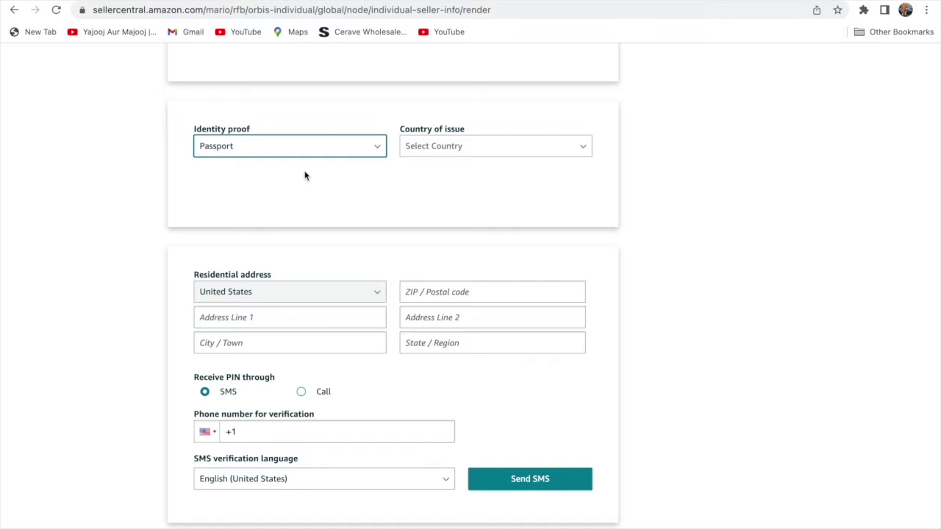
{"action": "left_click", "coordinate": [444, 152]}
{"action": "type", "text": "p"}
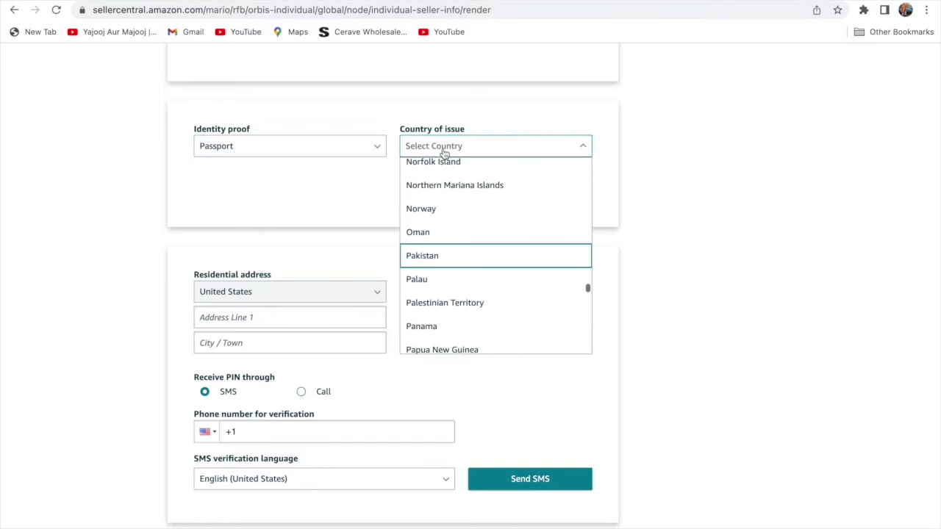
{"action": "key", "text": "Return"}
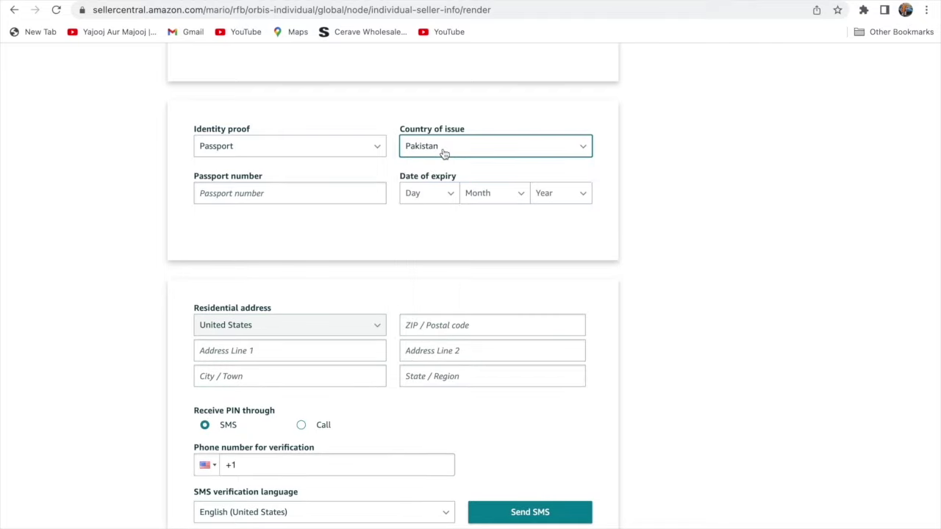
{"action": "left_click", "coordinate": [331, 200]}
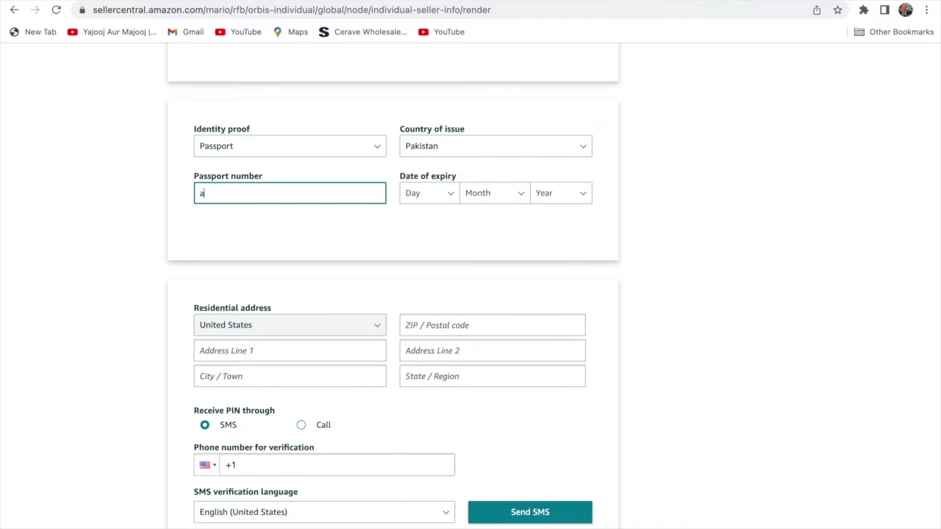
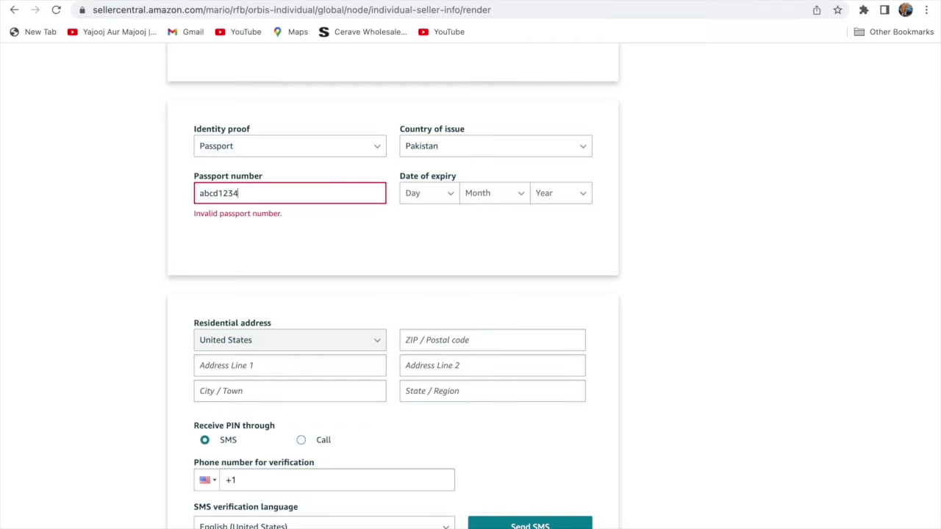
- Set the passport's date of expiry to 01 Jan 2027
{"action": "left_click", "coordinate": [447, 193]}
{"action": "left_click", "coordinate": [441, 217]}
{"action": "left_click", "coordinate": [485, 194]}
{"action": "left_click", "coordinate": [476, 216]}
{"action": "left_click", "coordinate": [540, 192]}
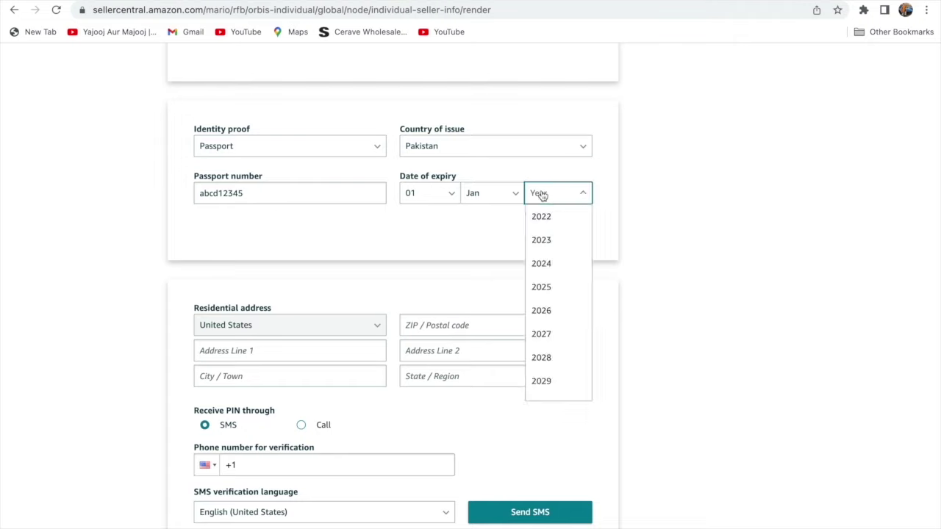
{"action": "left_click", "coordinate": [552, 343]}
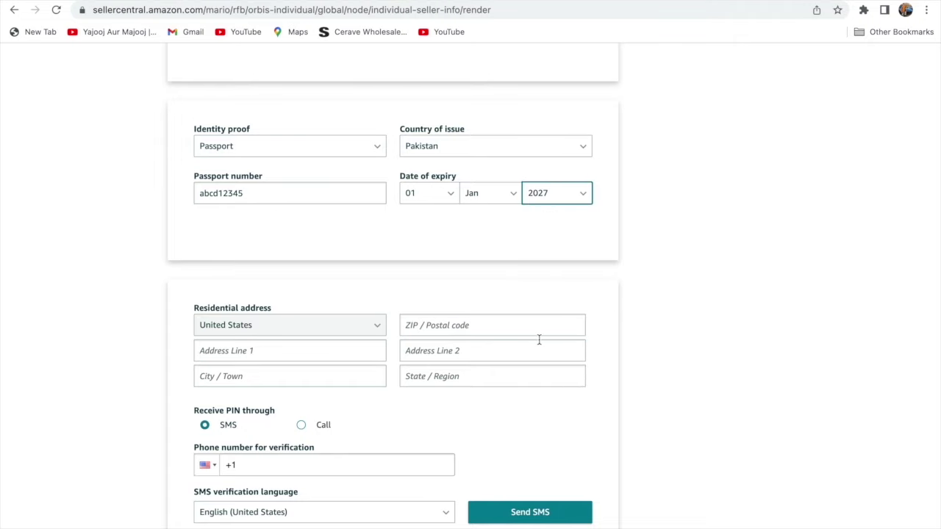
{"action": "scroll", "coordinate": [540, 340], "scroll_direction": "down", "scroll_amount": 3}
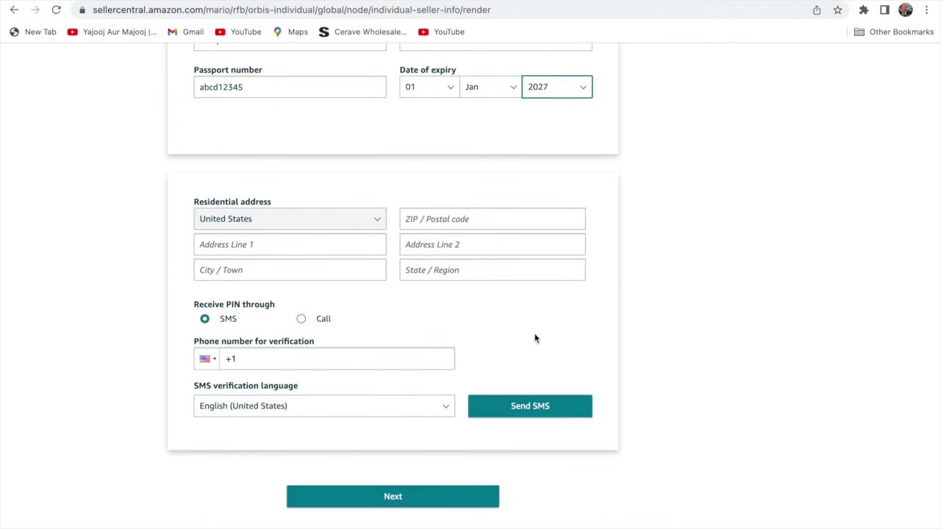
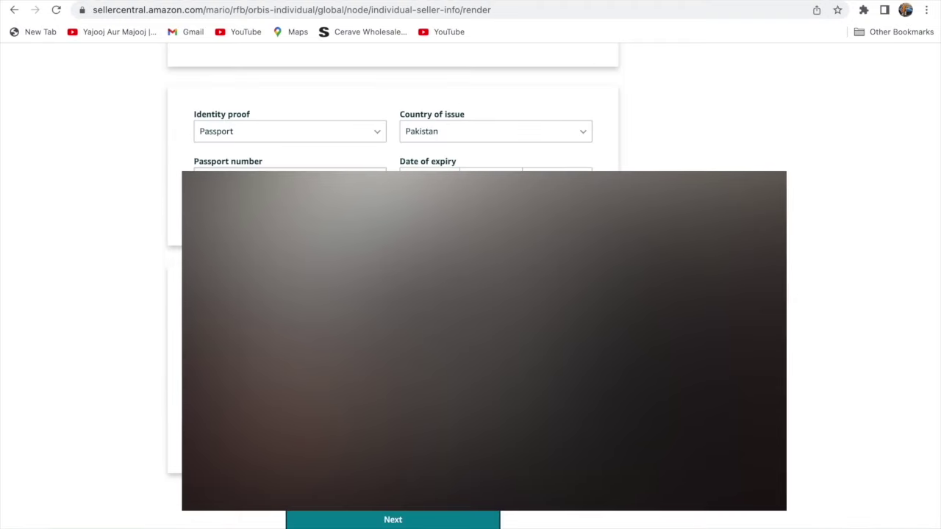
- Submit the seller information form with a Pakistan-issued Passport as identity proof
{"action": "left_click", "coordinate": [394, 518]}
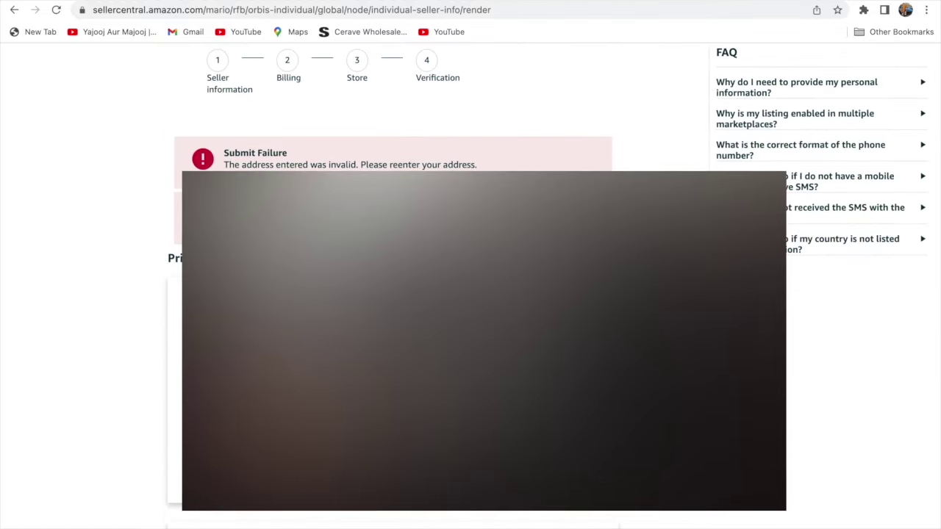
- Resubmit the seller information after the invalid-address Submit Failure to reach Payment information
{"action": "scroll", "coordinate": [470, 294], "scroll_direction": "down", "scroll_amount": 8}
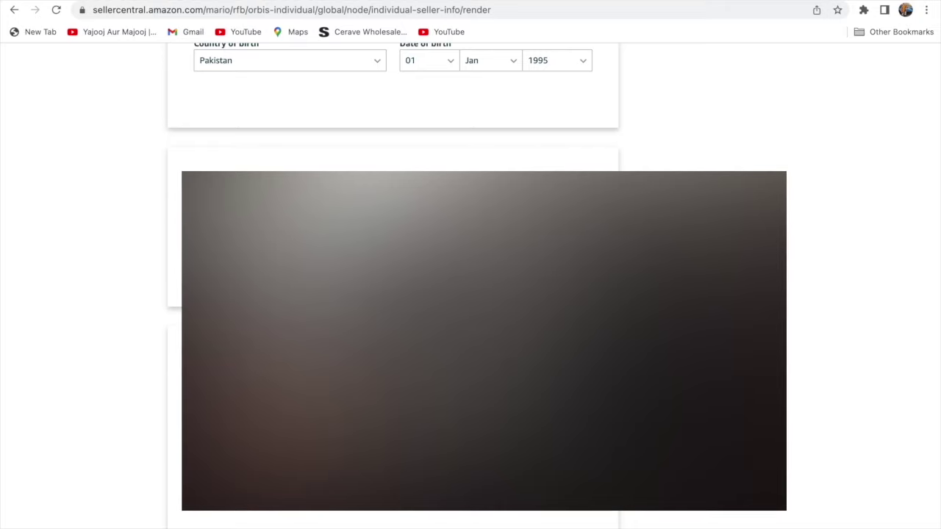
{"action": "scroll", "coordinate": [423, 513], "scroll_direction": "down", "scroll_amount": 2}
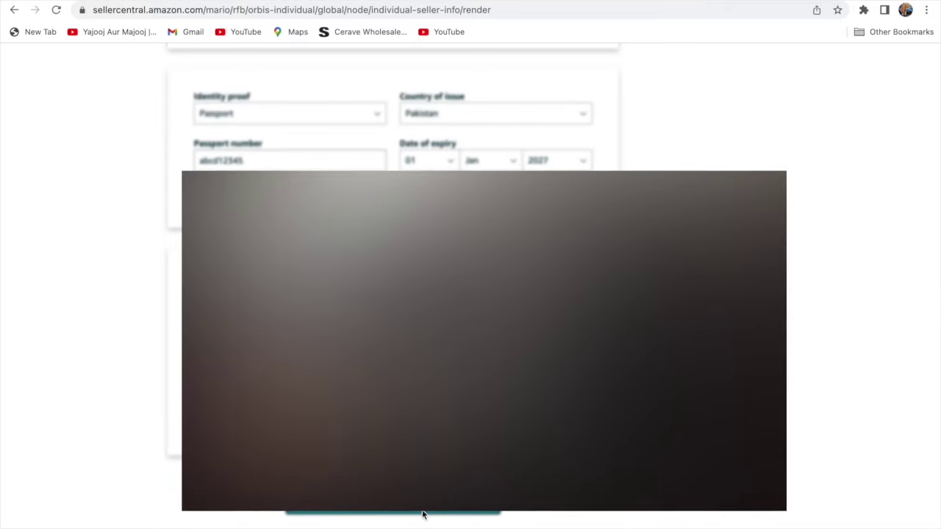
{"action": "left_click", "coordinate": [423, 514]}
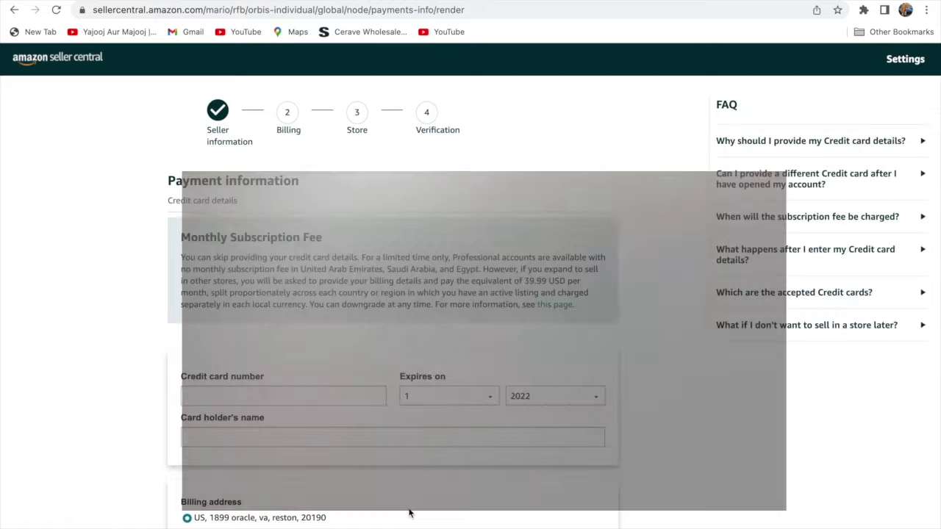
- Enter the card number in the Credit card number field
{"action": "scroll", "coordinate": [410, 513], "scroll_direction": "down", "scroll_amount": 2}
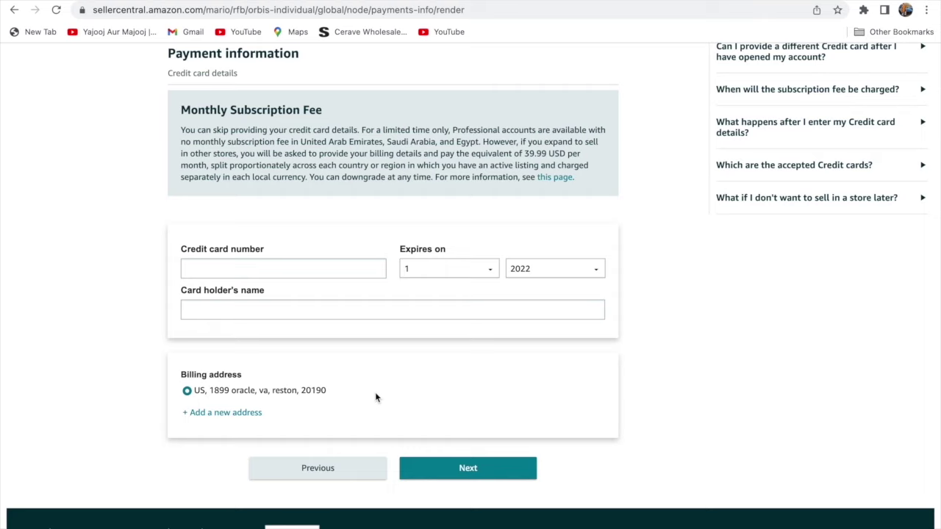
{"action": "left_click", "coordinate": [210, 265]}
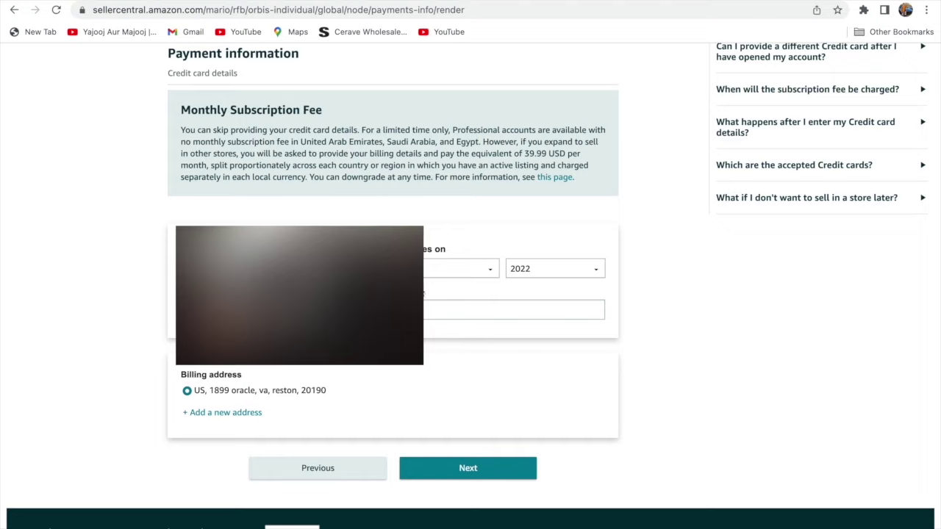
- Set the card expiry month and year 2026, then submit the payment details
{"action": "left_click", "coordinate": [456, 269]}
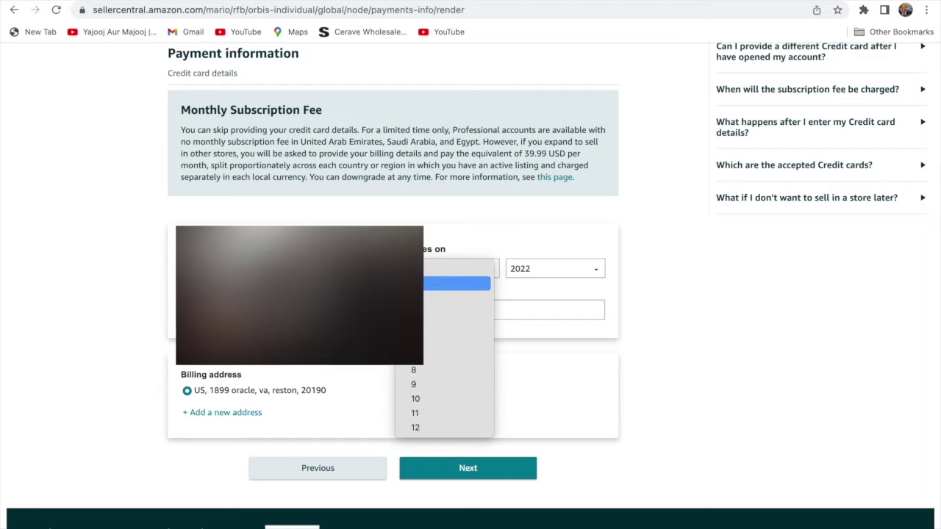
{"action": "left_click", "coordinate": [455, 298]}
{"action": "left_click", "coordinate": [513, 270]}
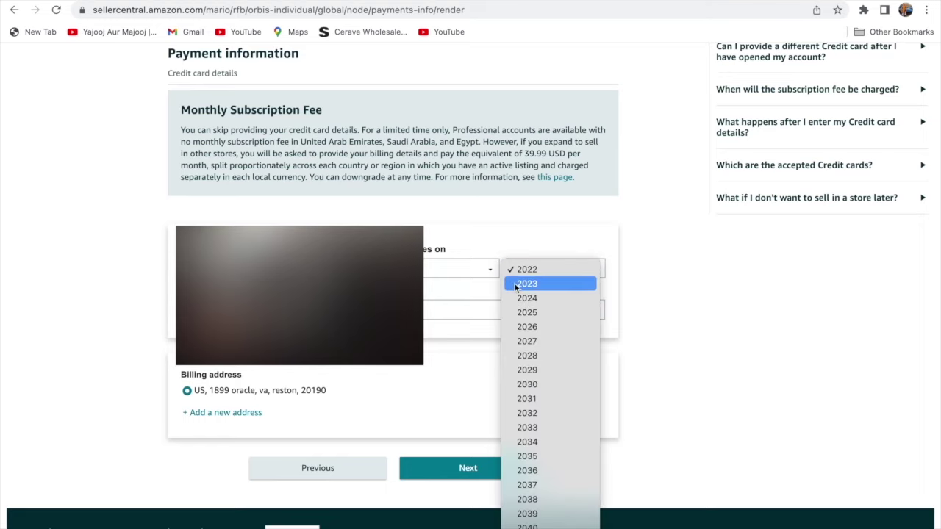
{"action": "left_click", "coordinate": [525, 327]}
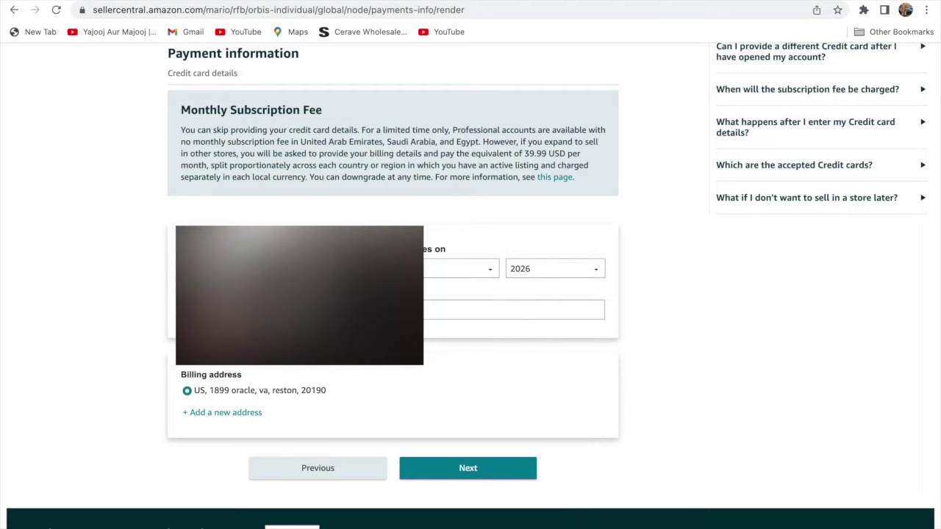
{"action": "left_click", "coordinate": [367, 310]}
{"action": "left_click", "coordinate": [450, 474]}
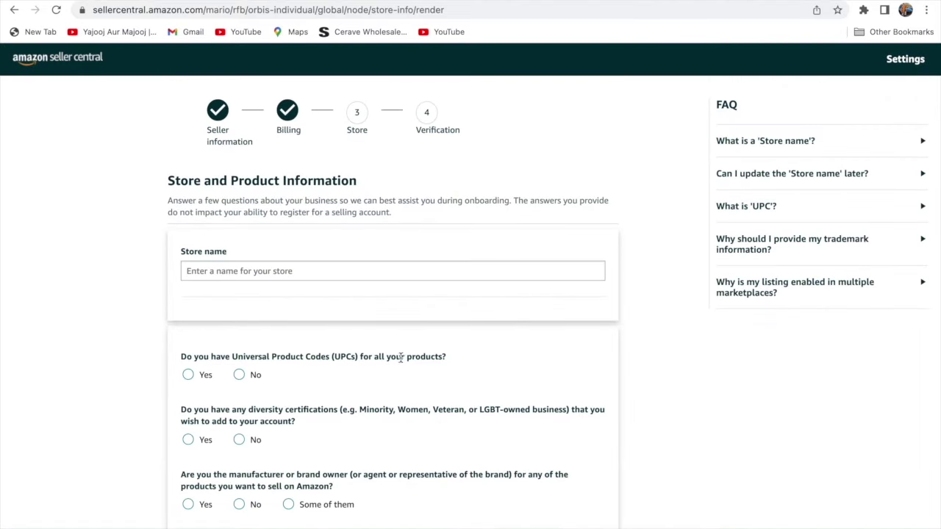
- Enter 'smile store' as the store name and answer No to having UPCs
{"action": "scroll", "coordinate": [378, 357], "scroll_direction": "down", "scroll_amount": 1}
{"action": "left_click", "coordinate": [347, 222]}
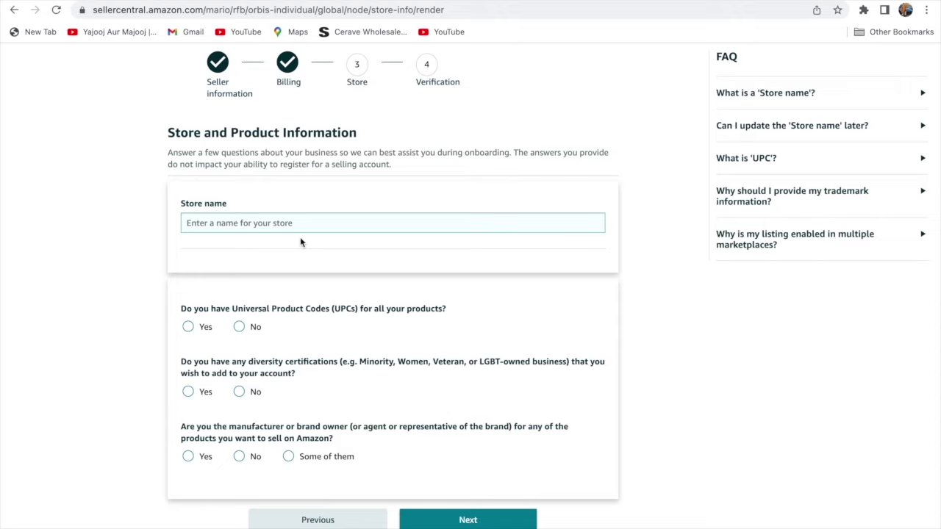
{"action": "type", "text": "smile store"}
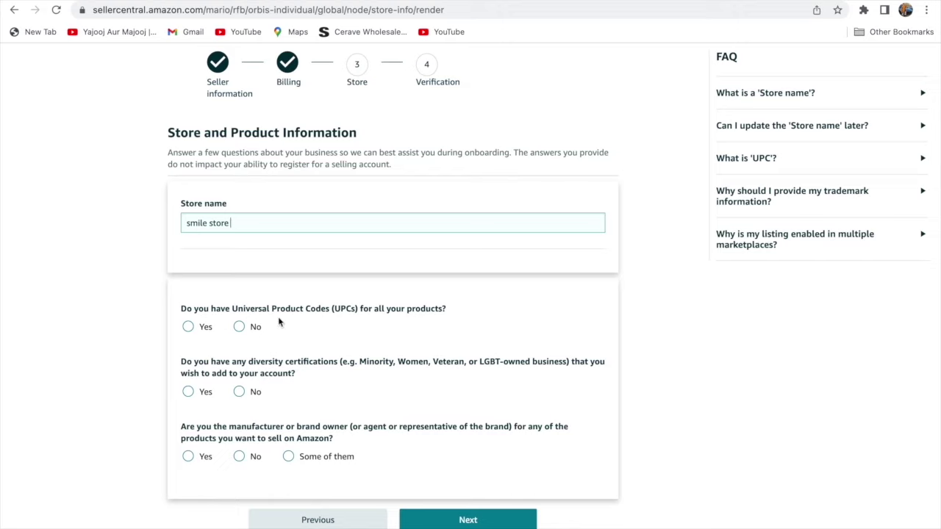
{"action": "left_click", "coordinate": [236, 330]}
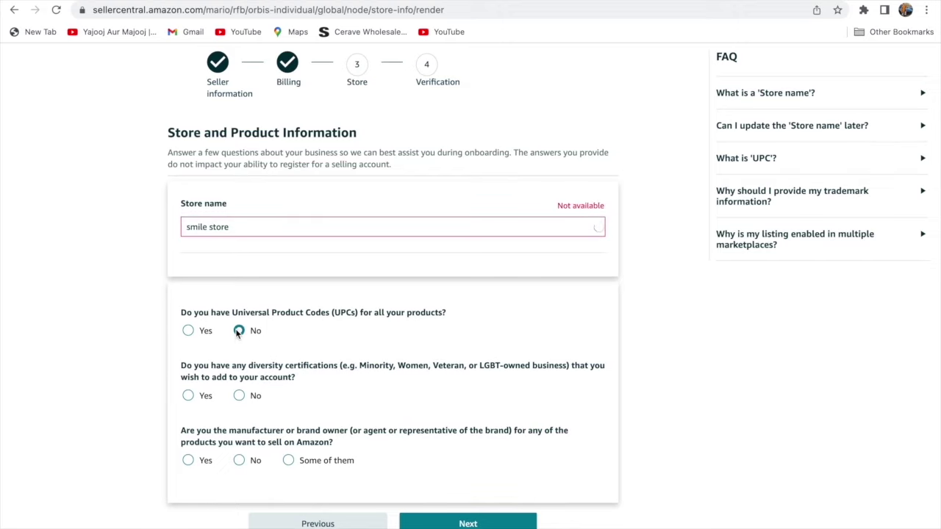
- Change the unavailable store name to 'smile store 1' and open a new browser tab
{"action": "left_click", "coordinate": [290, 230]}
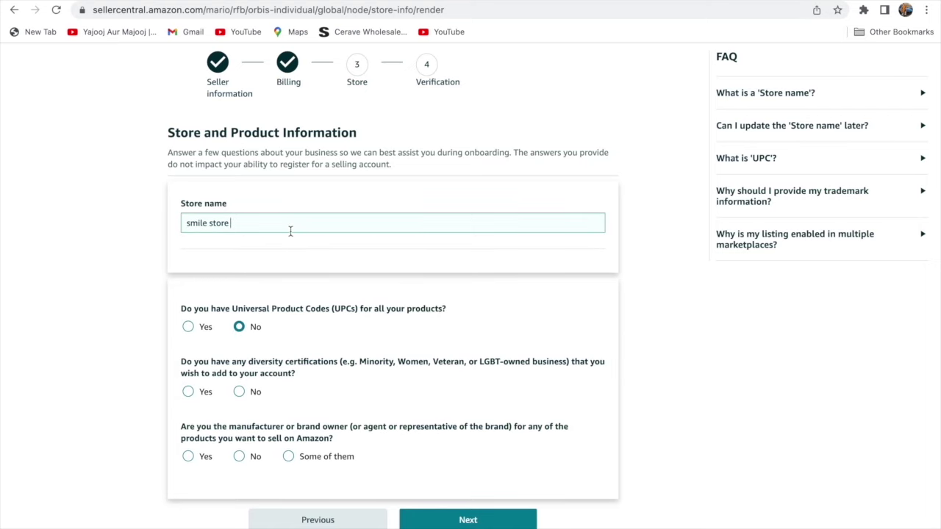
{"action": "type", "text": "1"}
{"action": "scroll", "coordinate": [485, 330], "scroll_direction": "down", "scroll_amount": 1}
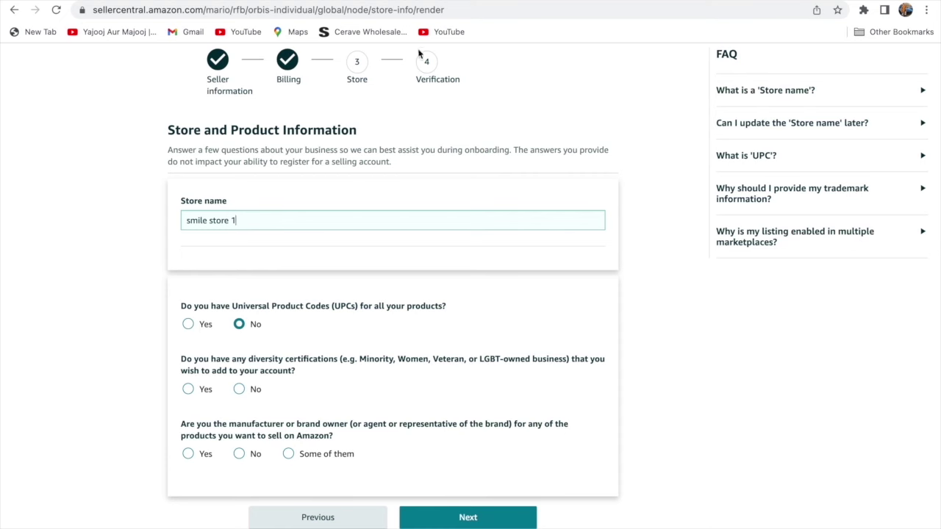
{"action": "key", "text": "ctrl+t"}
- Search Google for 'upc code', then return to the Seller Central store form
{"action": "left_click", "coordinate": [343, 18]}
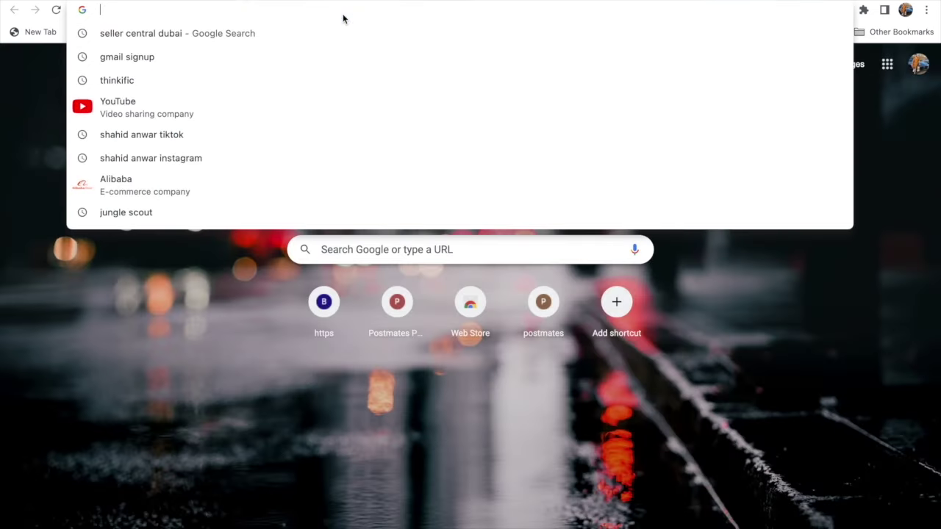
{"action": "type", "text": "upc code"}
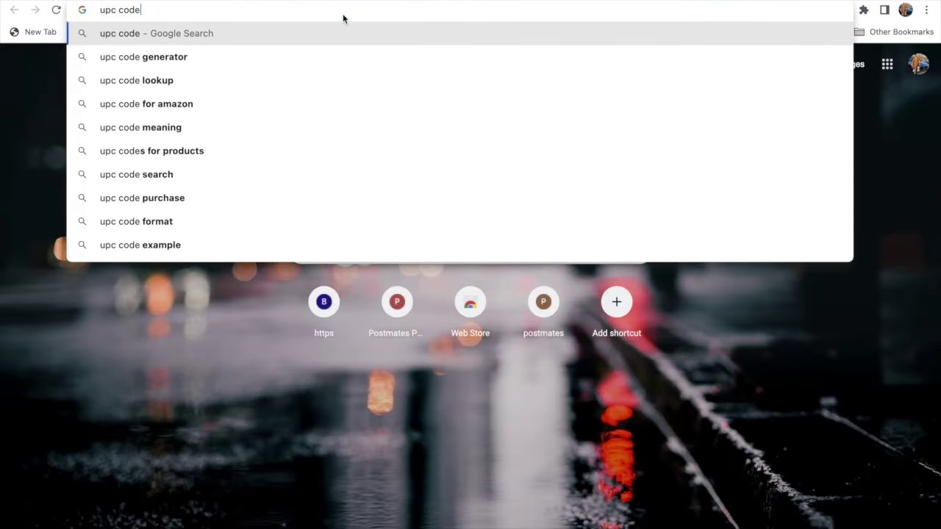
{"action": "key", "text": "Return"}
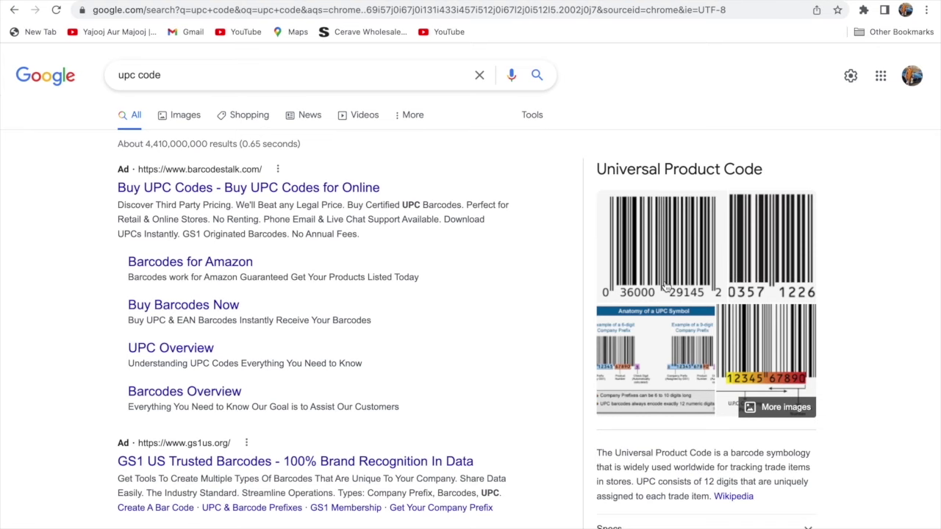
{"action": "key", "text": "ctrl+Tab"}
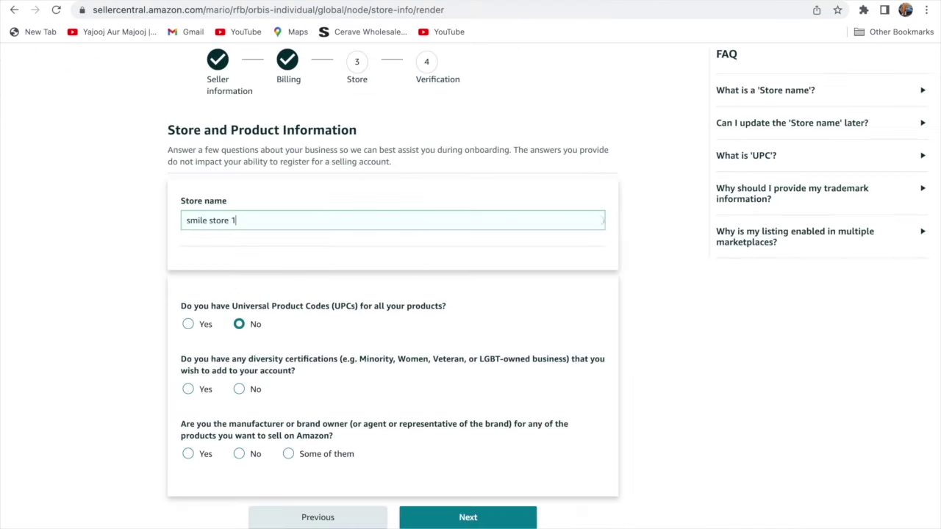
{"action": "scroll", "coordinate": [343, 252], "scroll_direction": "down", "scroll_amount": 1}
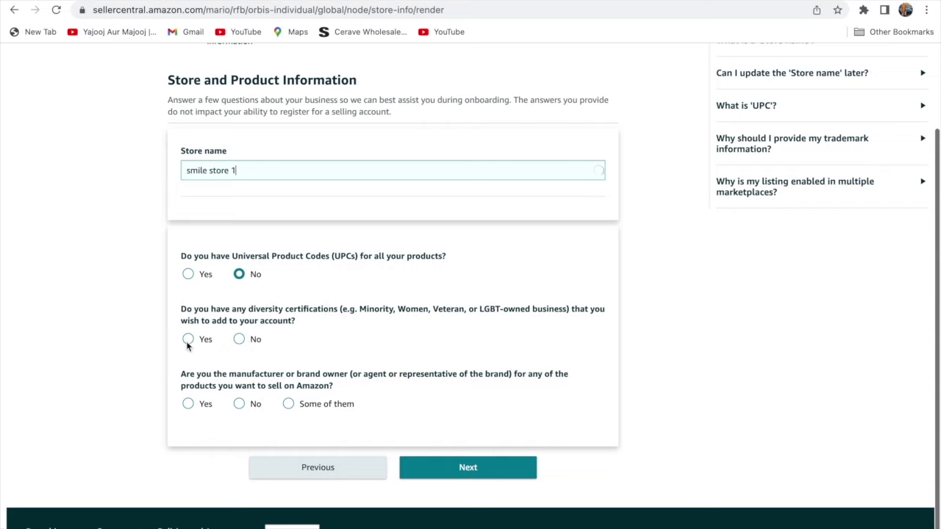